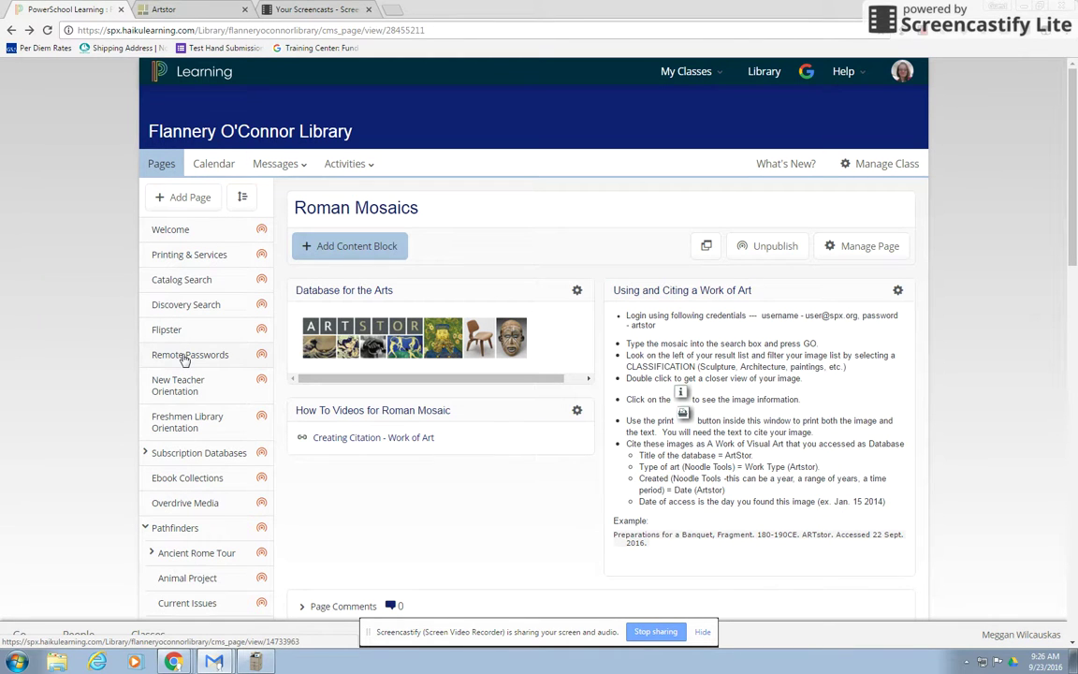
# Step: Switch to Artstor, return to its home page and search all collections for "roman mosaics"
pyautogui.click(180, 11)
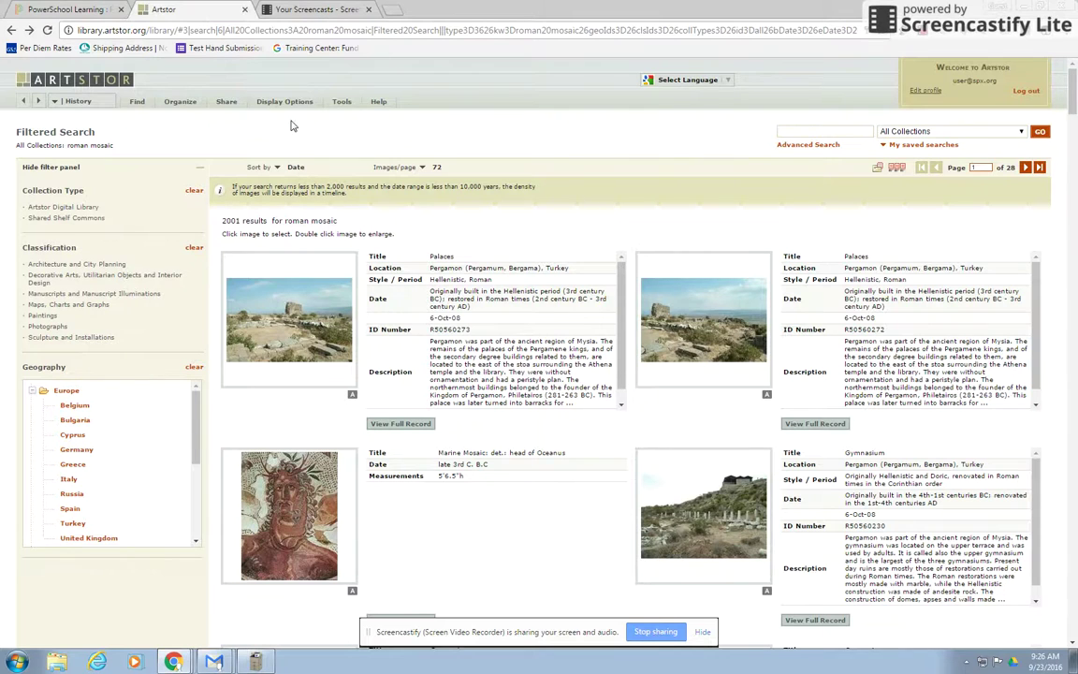
pyautogui.click(64, 84)
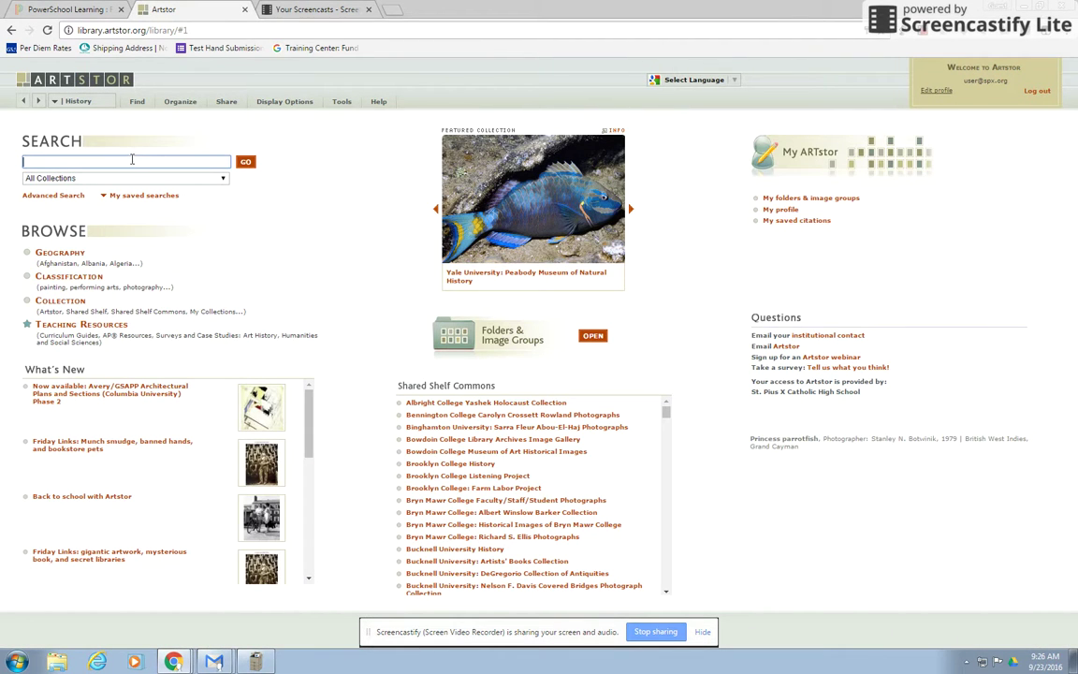
pyautogui.write('roman mosaics')
pyautogui.press('Return')
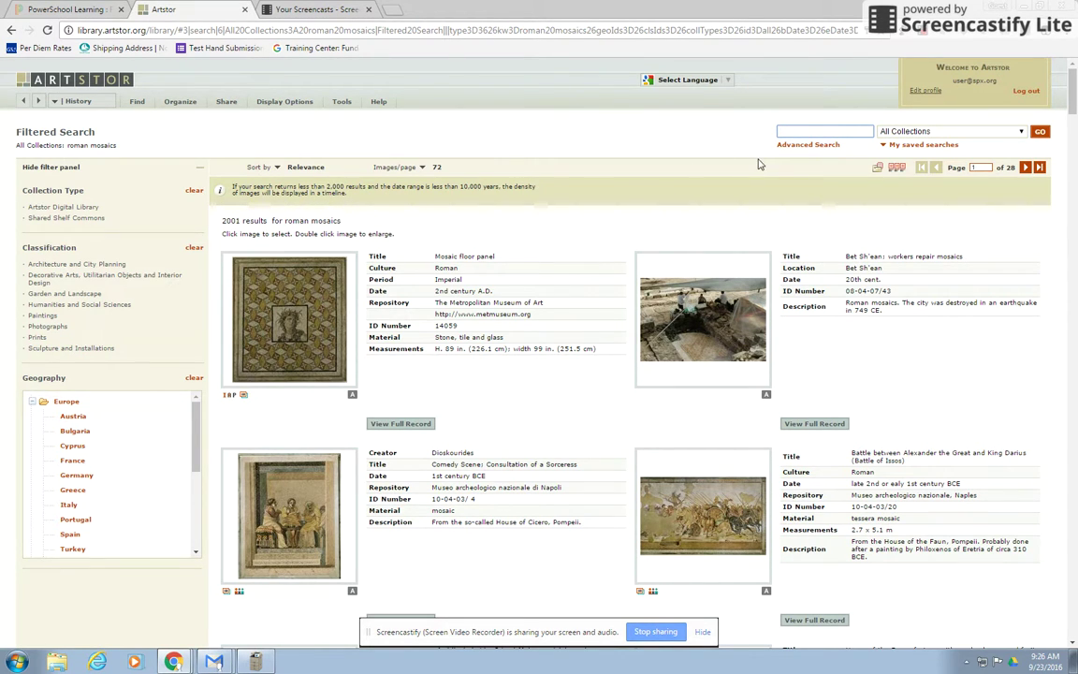
# Step: Open the advanced search and set its date range from 100 BCE to 400 CE
pyautogui.click(807, 146)
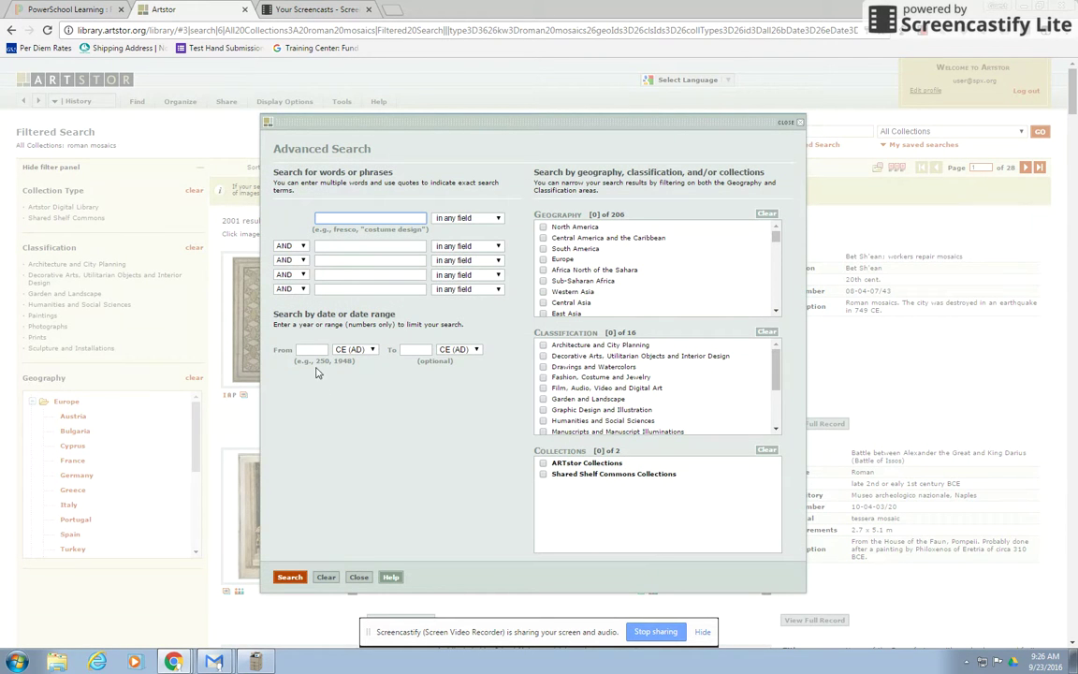
pyautogui.click(303, 349)
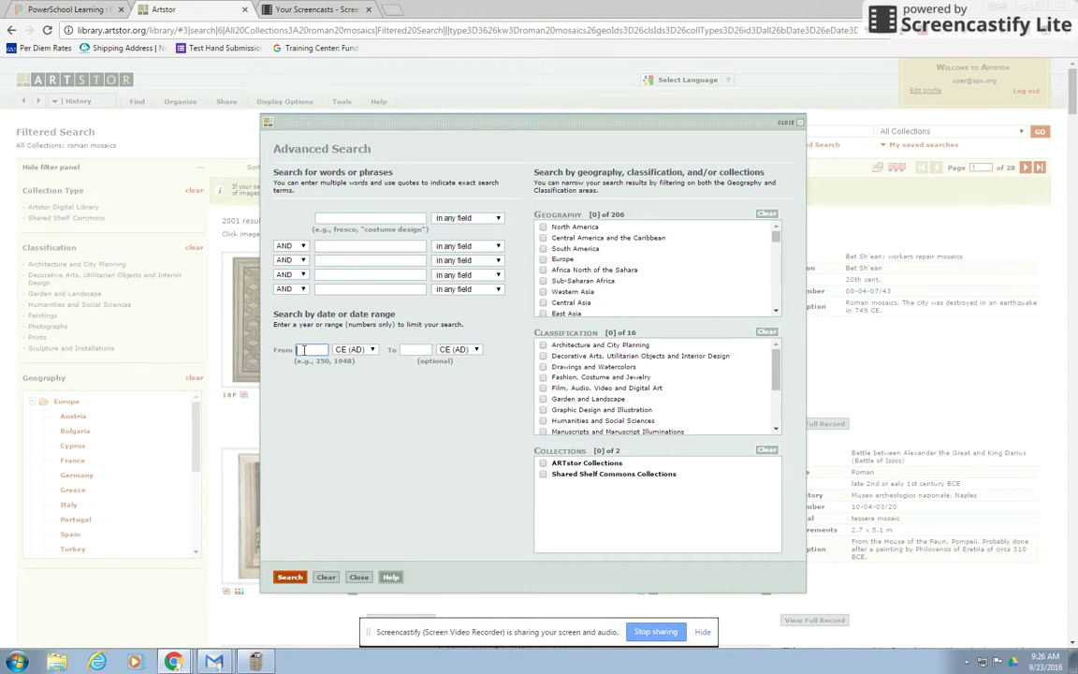
pyautogui.write('100')
pyautogui.click(356, 349)
pyautogui.click(350, 370)
pyautogui.click(421, 350)
pyautogui.write('400')
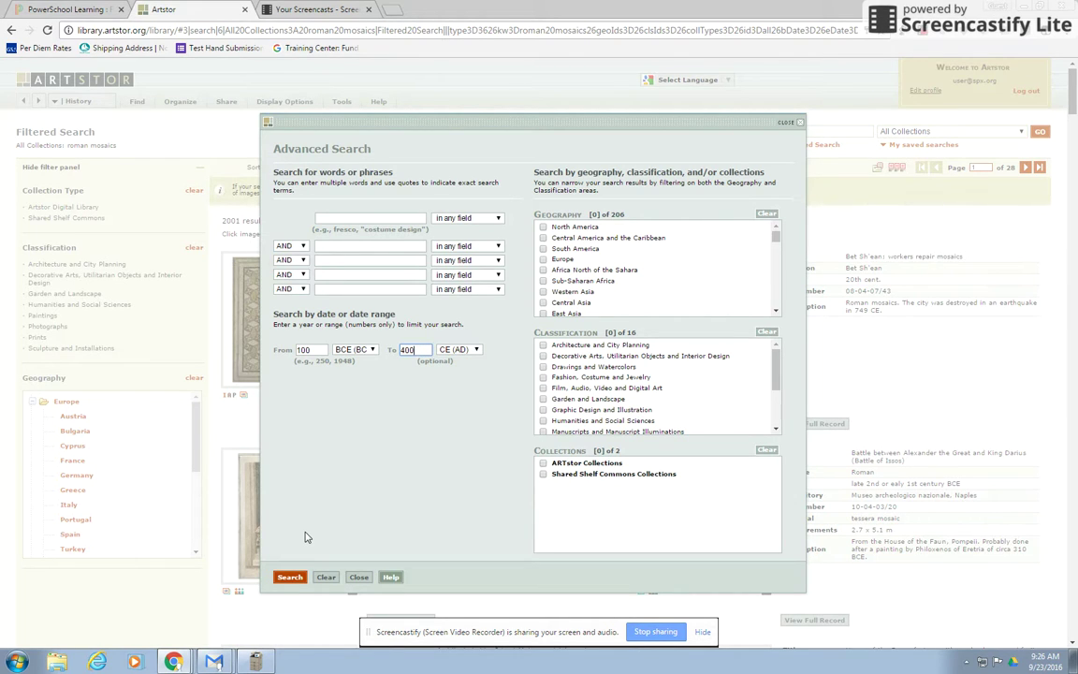
# Step: Limit the advanced search's geography to regions including Europe, Western Asia and East Asia, and try to run the search
pyautogui.click(290, 578)
pyautogui.click(544, 259)
pyautogui.click(544, 314)
pyautogui.click(544, 292)
pyautogui.scroll(-4, 775, 242)
pyautogui.scroll(1, 775, 241)
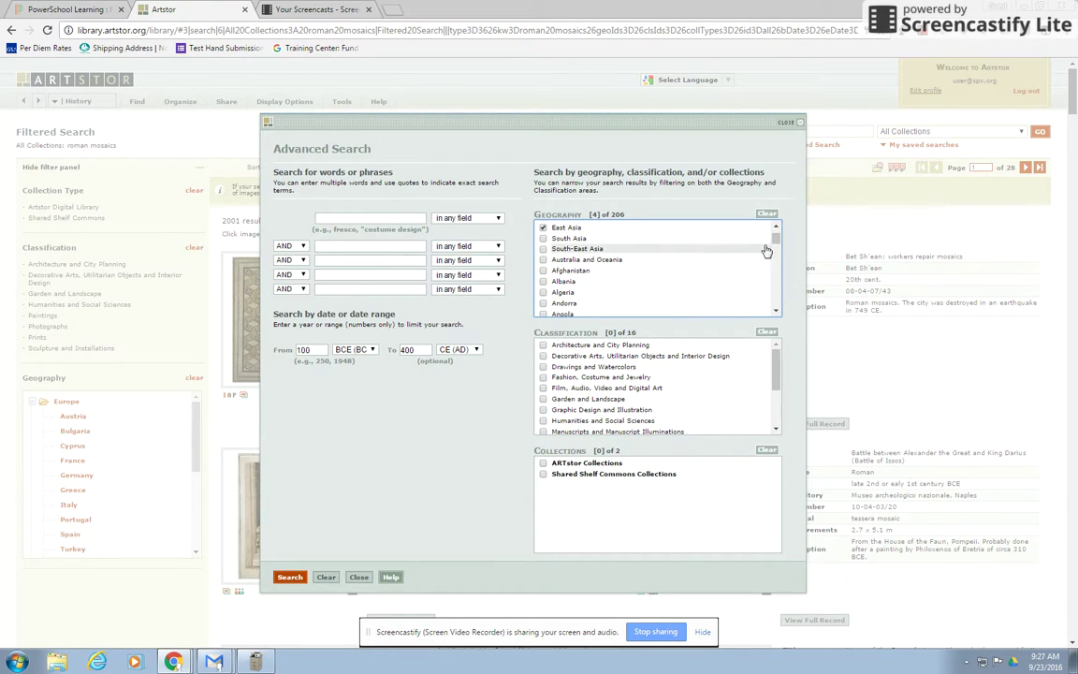
pyautogui.click(292, 579)
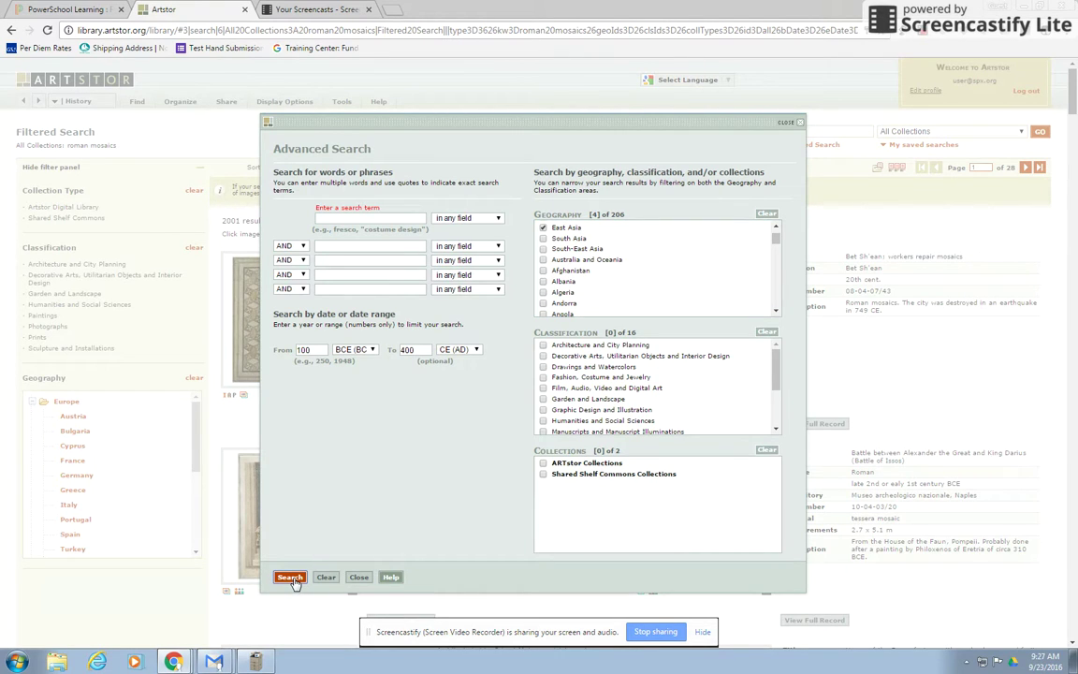
# Step: Include the ARTstor and Shared Shelf Commons collections, and run the advanced search for "roman mosaic"
pyautogui.click(543, 462)
pyautogui.click(542, 474)
pyautogui.click(371, 217)
pyautogui.write('roman mo')
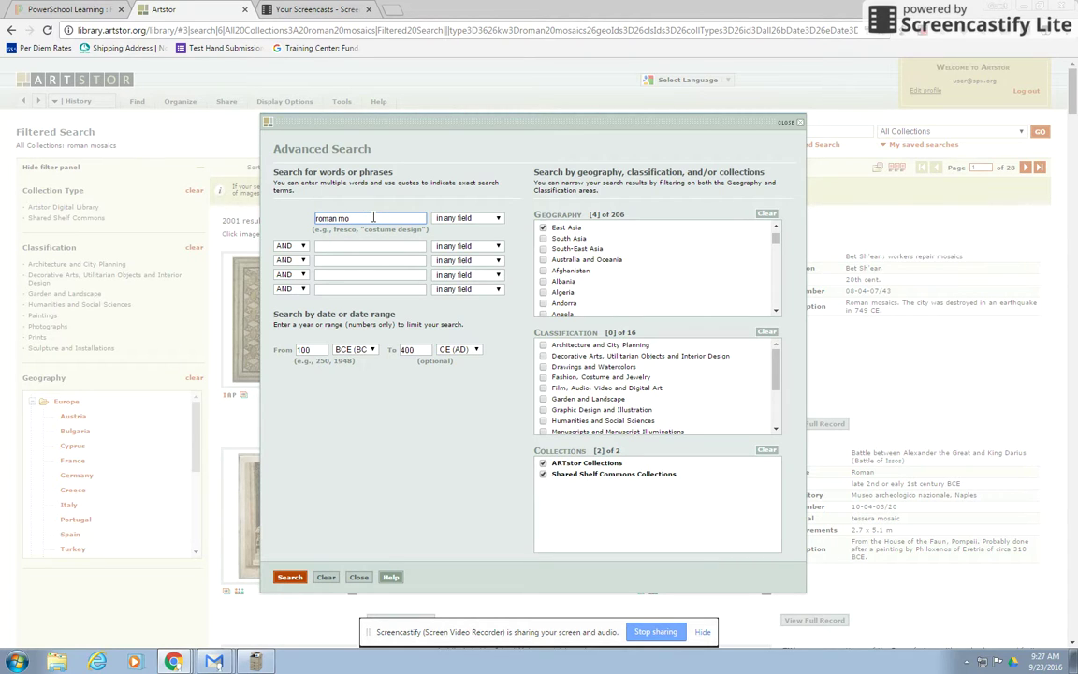
pyautogui.write('saics')
pyautogui.press('BackSpace')
pyautogui.click(282, 580)
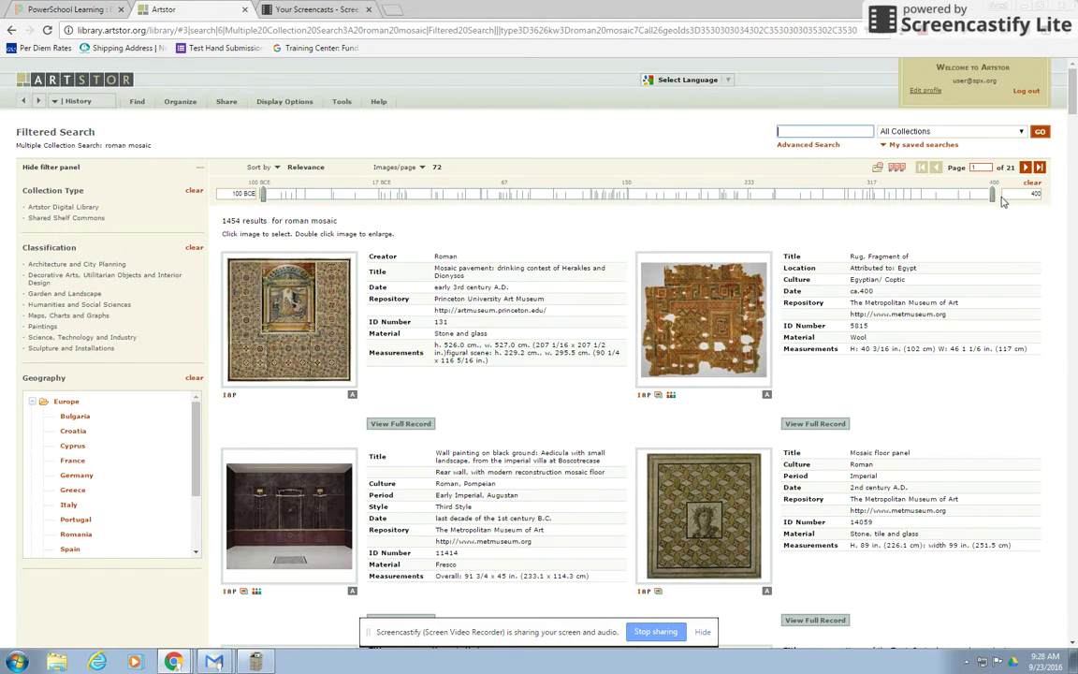
pyautogui.moveTo(992, 194)
pyautogui.mouseDown()
pyautogui.moveTo(578, 195)
pyautogui.moveTo(412, 225)
pyautogui.moveTo(487, 223)
pyautogui.moveTo(458, 197)
pyautogui.moveTo(895, 192)
pyautogui.moveTo(996, 208)
pyautogui.mouseUp()
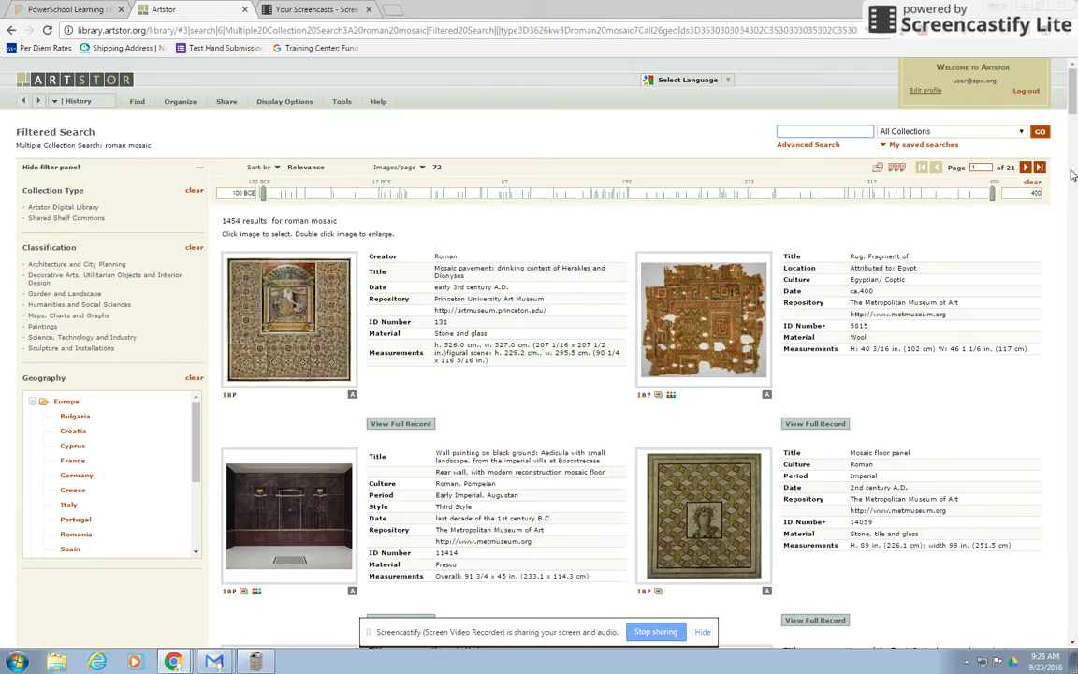
pyautogui.moveTo(1073, 105)
pyautogui.mouseDown()
pyautogui.moveTo(1073, 581)
pyautogui.moveTo(1074, 105)
pyautogui.mouseUp()
# Step: Run a new advanced search for "animal roman mosaic" dated from 100 CE to 400 CE
pyautogui.click(797, 145)
pyautogui.click(307, 349)
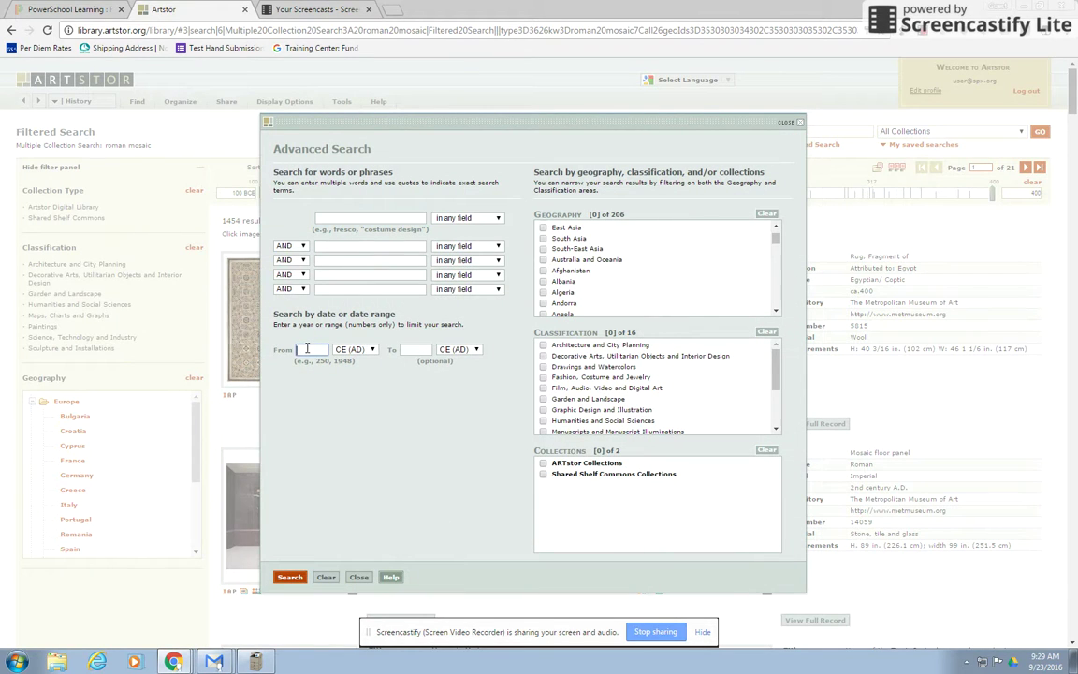
pyautogui.write('100')
pyautogui.click(418, 349)
pyautogui.write('400')
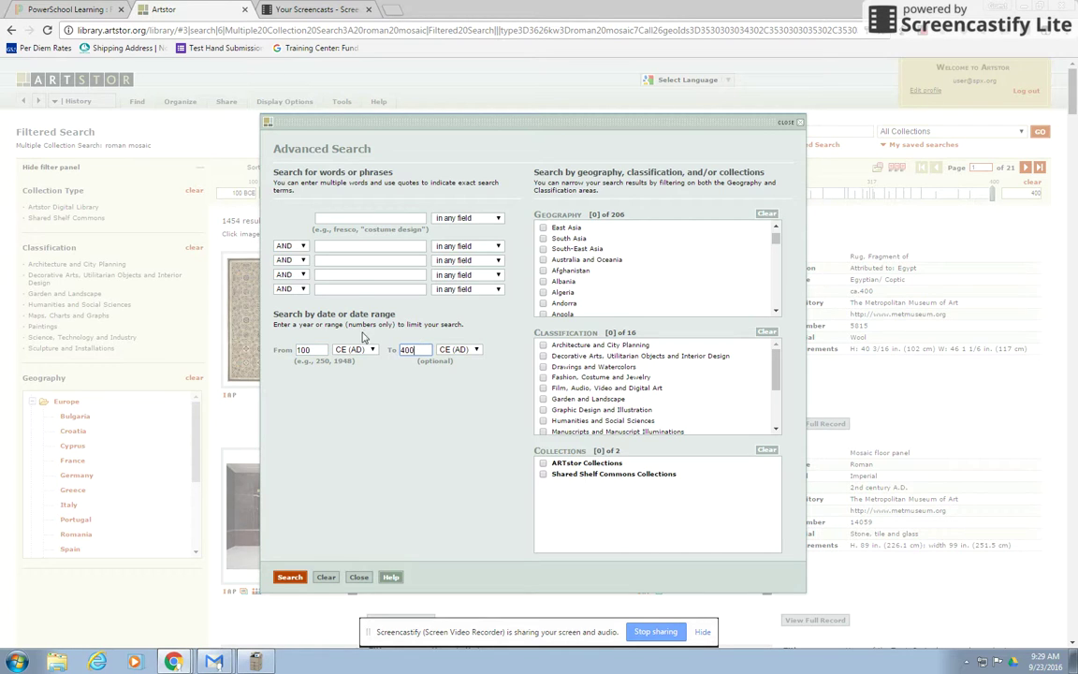
pyautogui.click(343, 221)
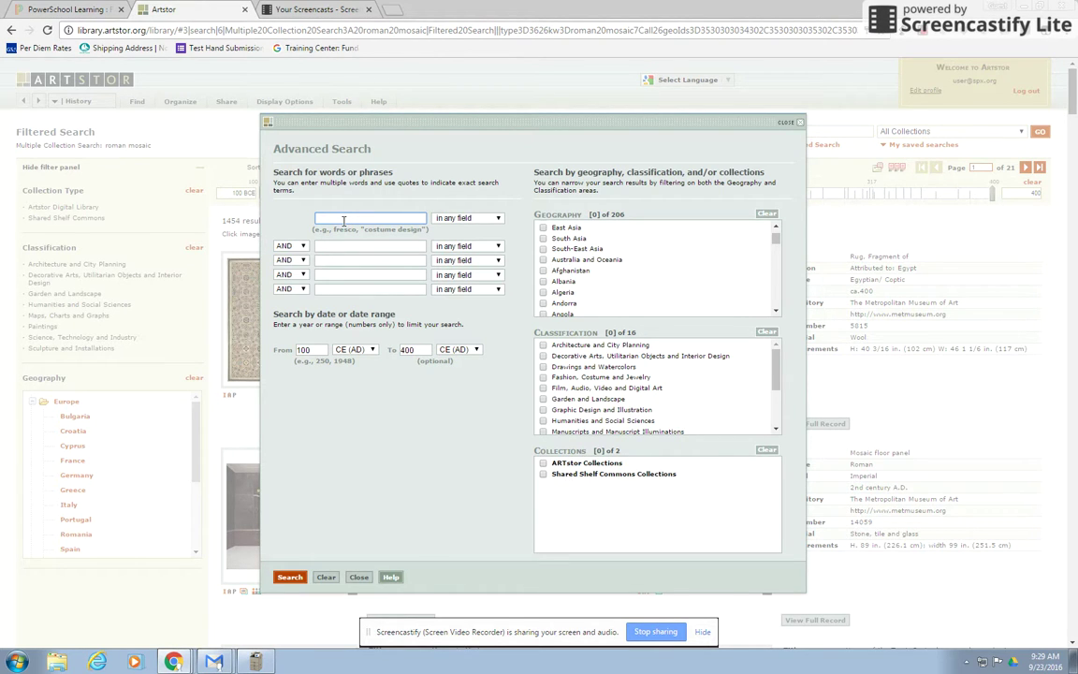
pyautogui.write('animal roman mosaic')
pyautogui.press('Return')
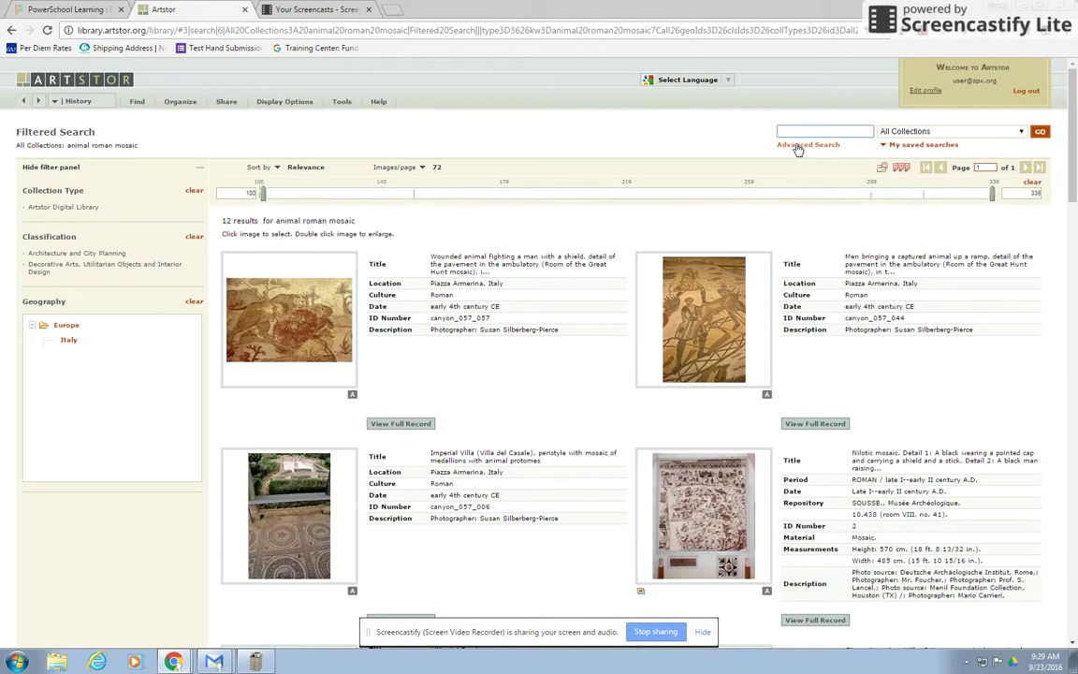
# Step: Search all collections for "dog roman mosaic" and for "christ roman mosaic"
pyautogui.write('dog roman mosaic')
pyautogui.press('Return')
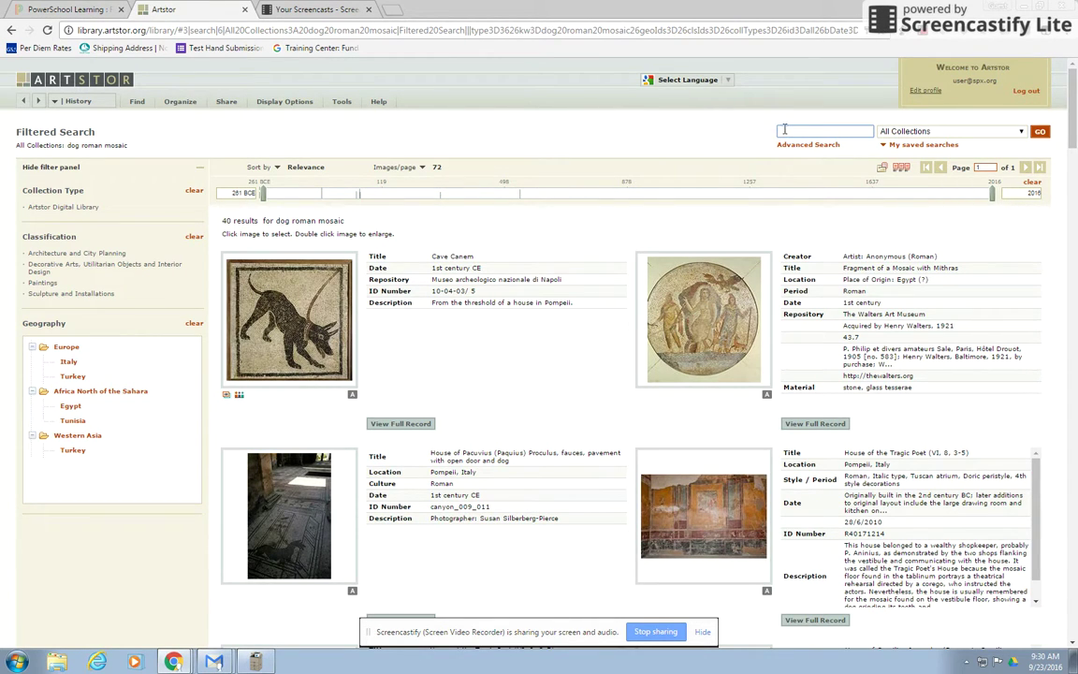
pyautogui.write('christ roman mosaic')
pyautogui.press('Return')
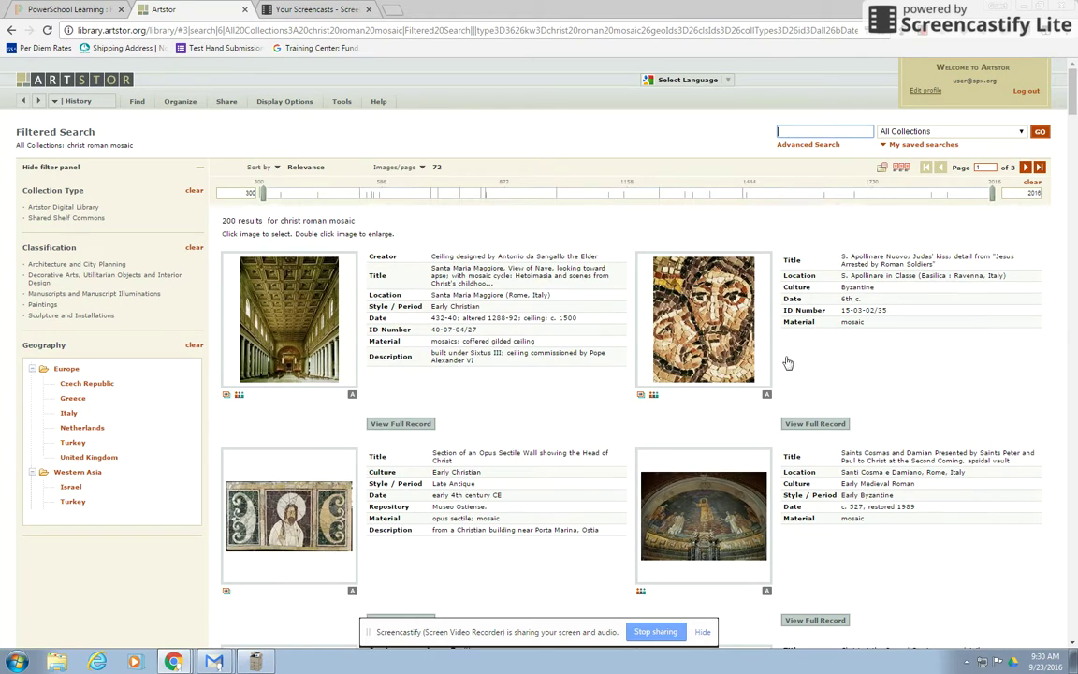
# Step: Narrow the results timeline to end at about 550 and look through the remaining Christ mosaic images
pyautogui.click(994, 197)
pyautogui.moveTo(993, 200); pyautogui.dragTo(373, 205)
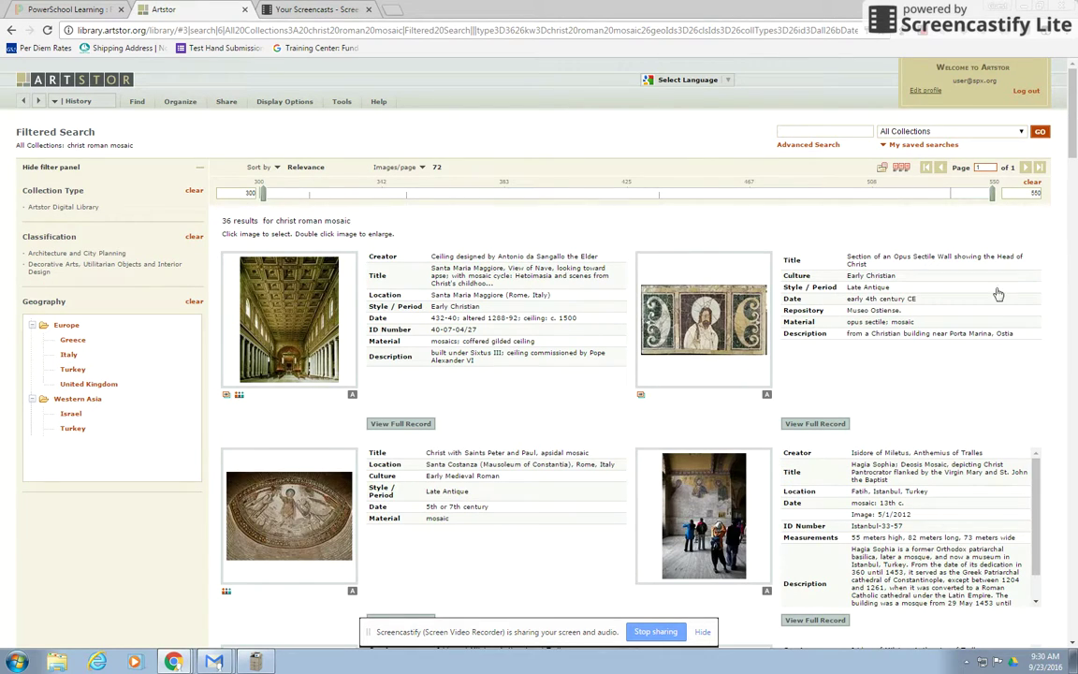
pyautogui.moveTo(1073, 145); pyautogui.dragTo(1074, 448)
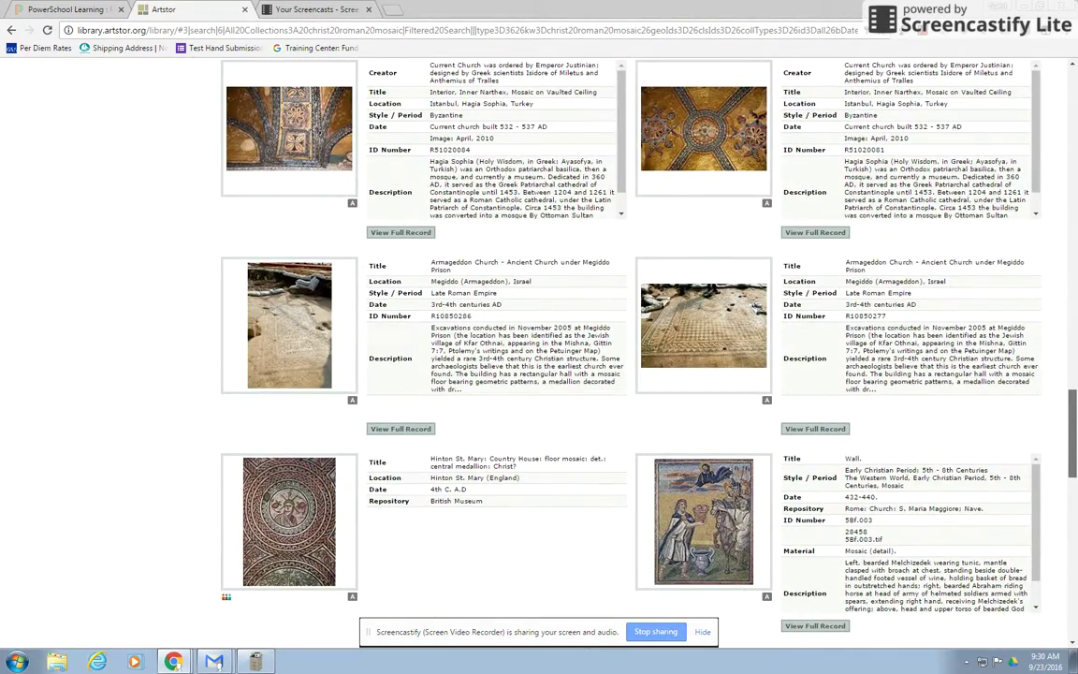
pyautogui.moveTo(1073, 440); pyautogui.dragTo(1073, 108)
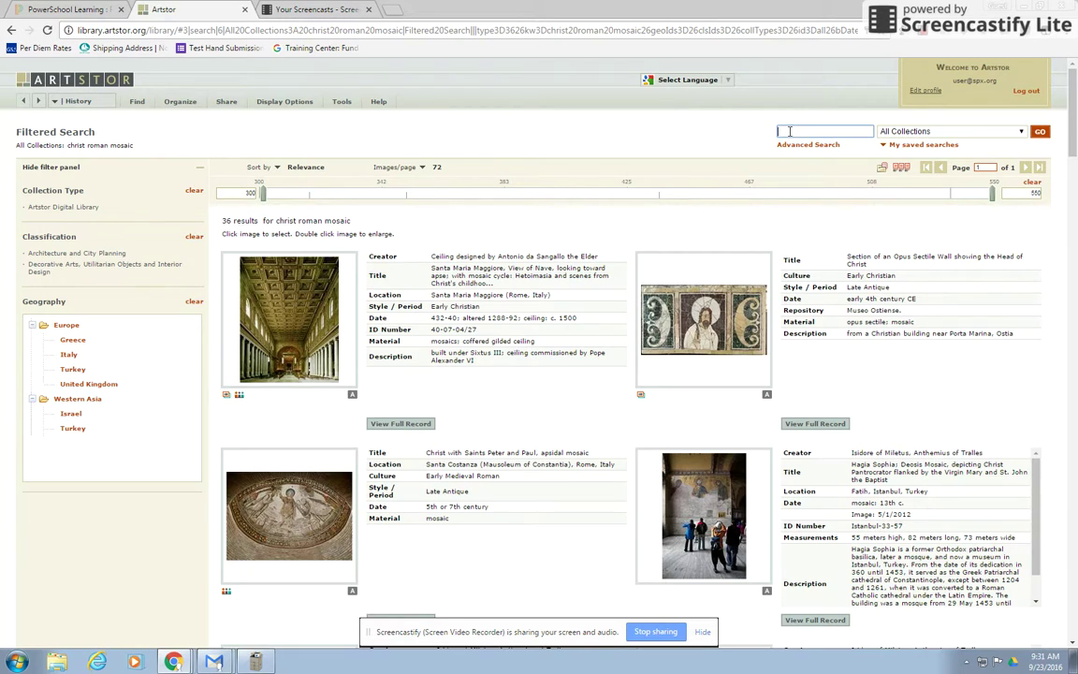
# Step: Search all collections for "geometric roman mosaics"
pyautogui.write('roman mo')
pyautogui.press('BackSpace')
pyautogui.press('BackSpace')
pyautogui.press('BackSpace')
pyautogui.press('BackSpace')
pyautogui.press('BackSpace')
pyautogui.press('BackSpace')
pyautogui.press('BackSpace')
pyautogui.press('BackSpace')
pyautogui.write('geomey')
pyautogui.press('BackSpace')
pyautogui.write('tric roman mosaics')
pyautogui.press('Return')
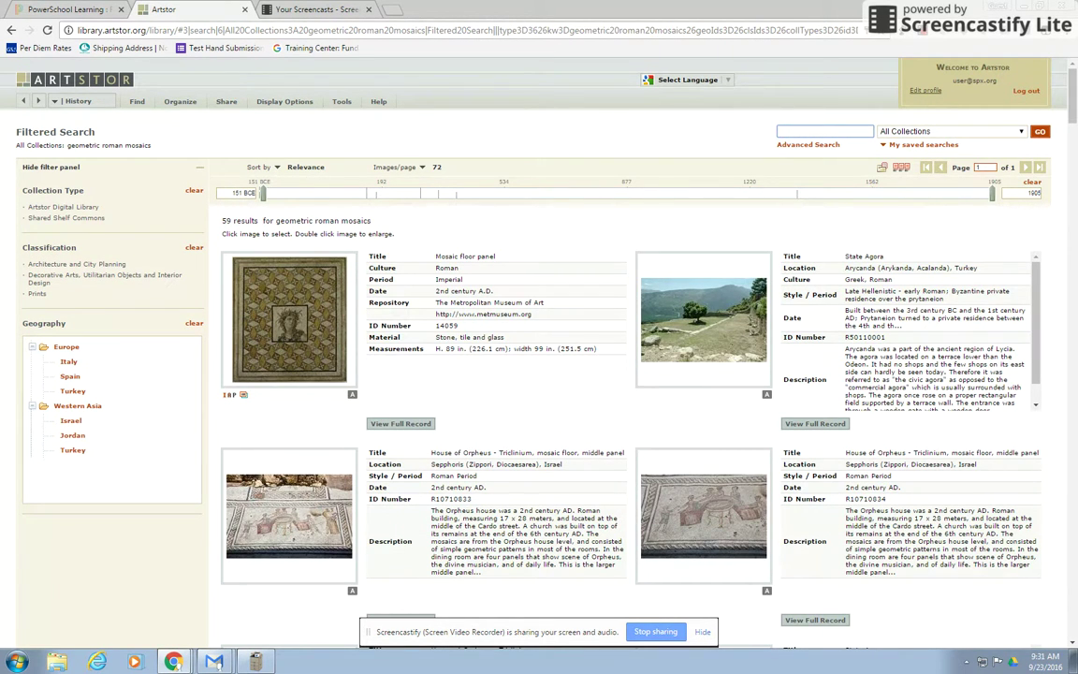
# Step: Look through the geometric mosaic results, and view the Metropolitan Museum's Mosaic floor panel enlarged before closing its image window
pyautogui.moveTo(1073, 106); pyautogui.dragTo(1075, 141)
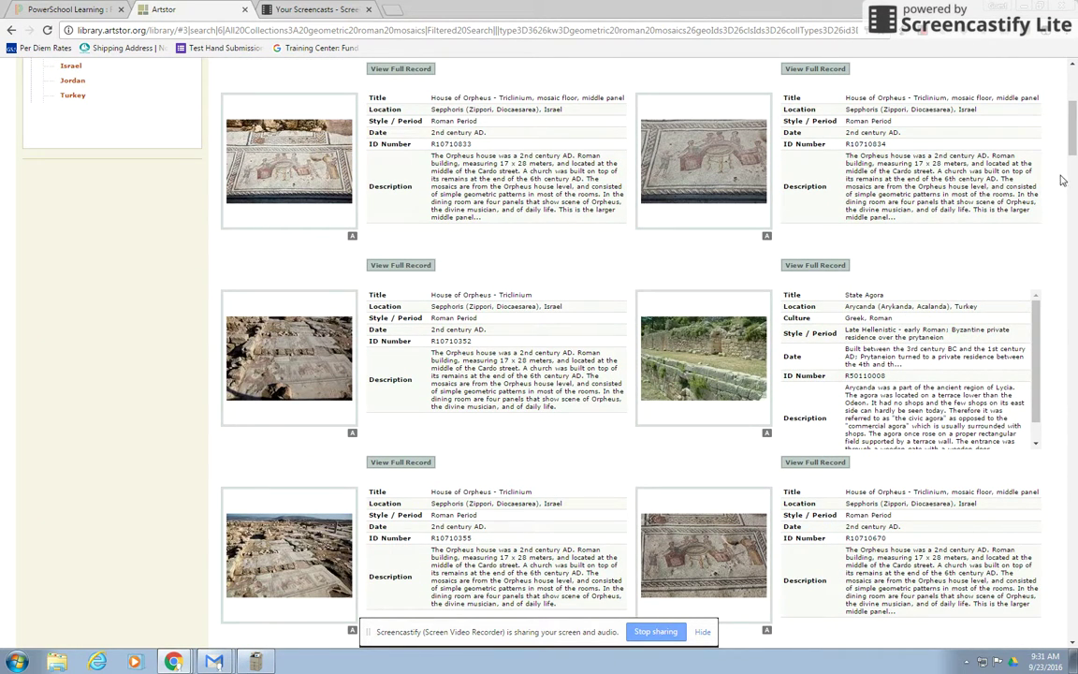
pyautogui.moveTo(1074, 139); pyautogui.dragTo(1075, 334)
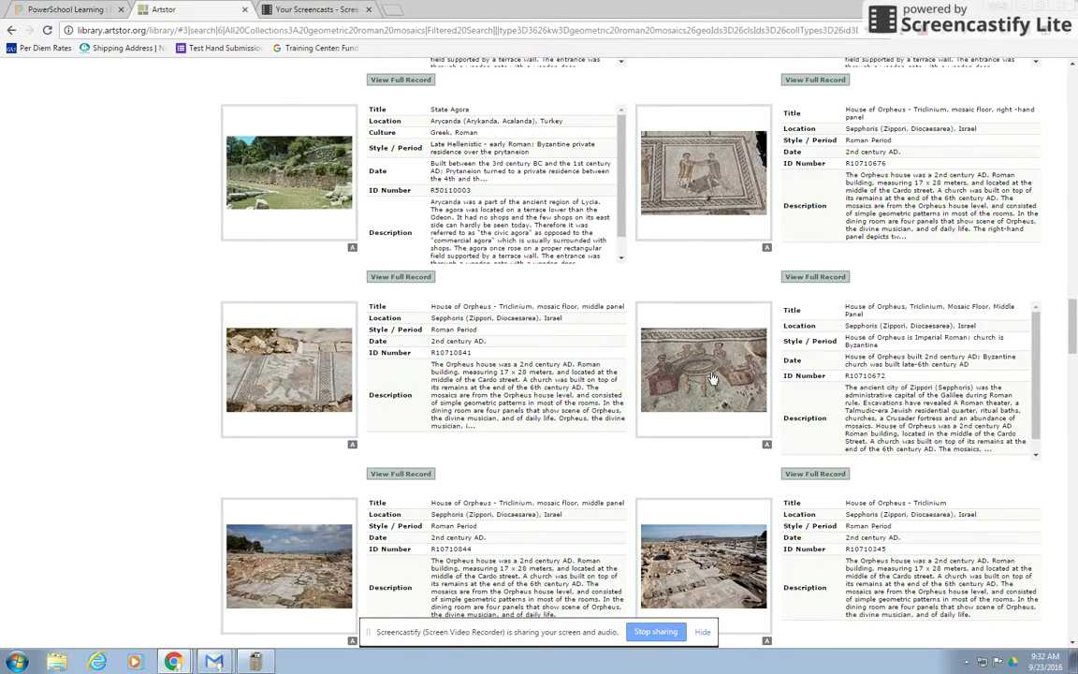
pyautogui.moveTo(1074, 322); pyautogui.dragTo(1074, 75)
pyautogui.click(325, 329)
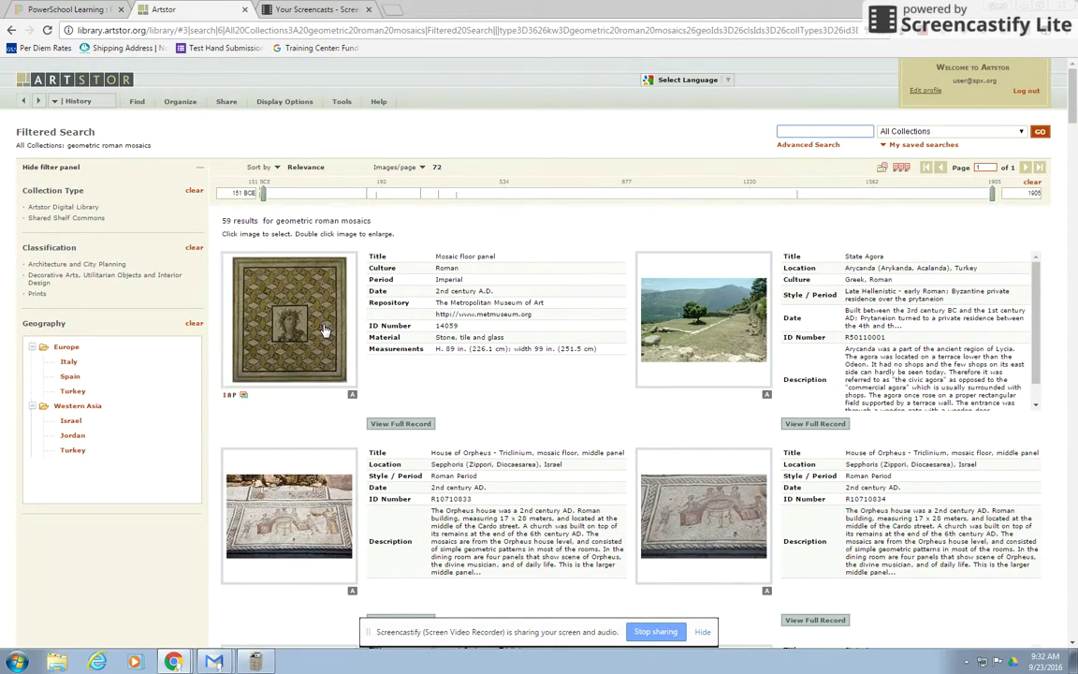
pyautogui.doubleClick(325, 330)
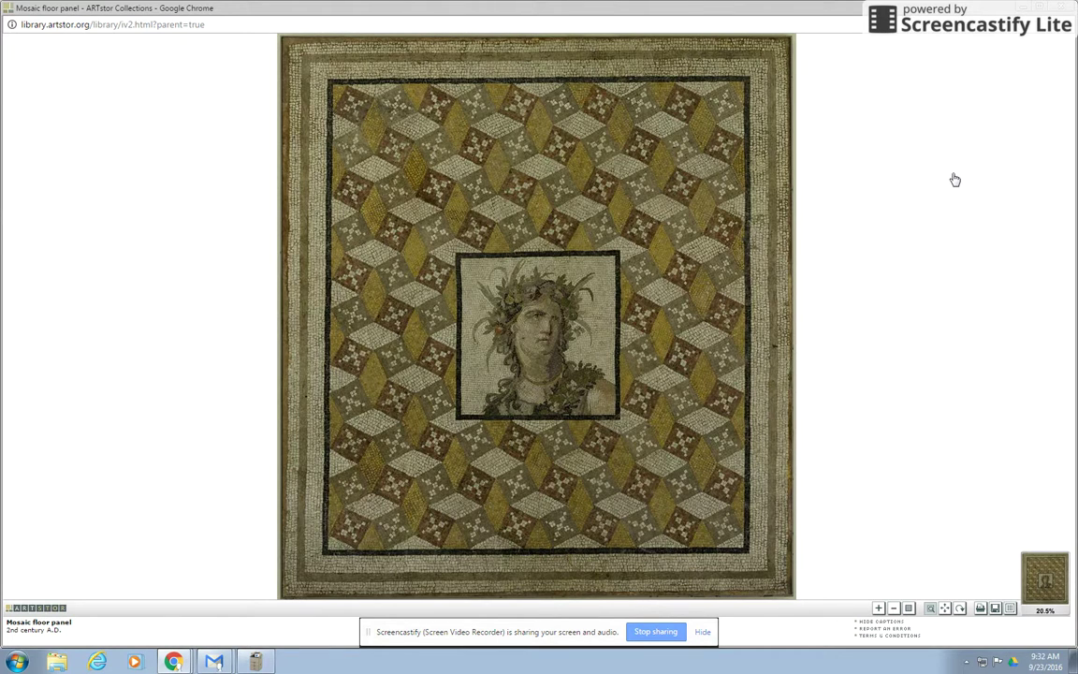
pyautogui.click(1063, 7)
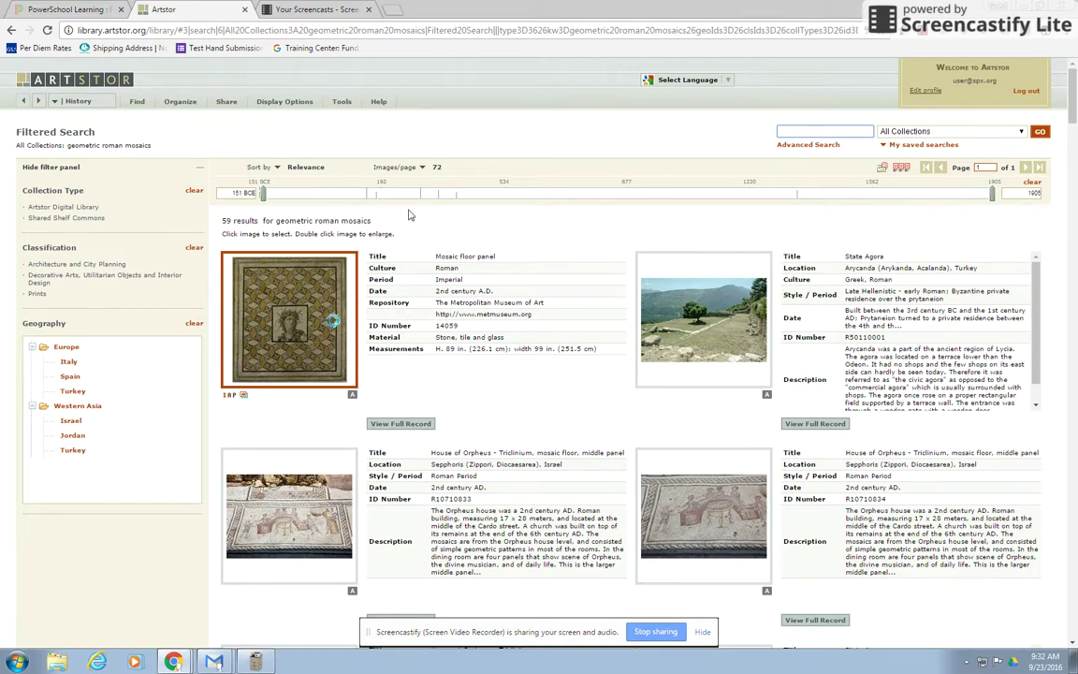
# Step: Open the advanced search form again from the geometric mosaic results
pyautogui.click(806, 147)
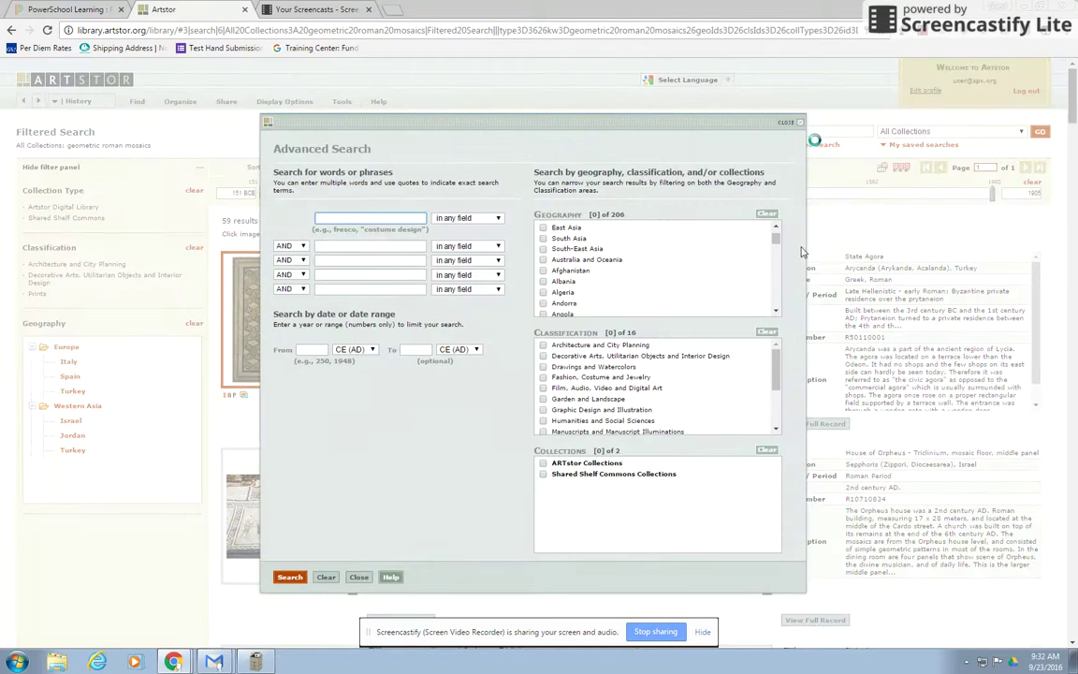